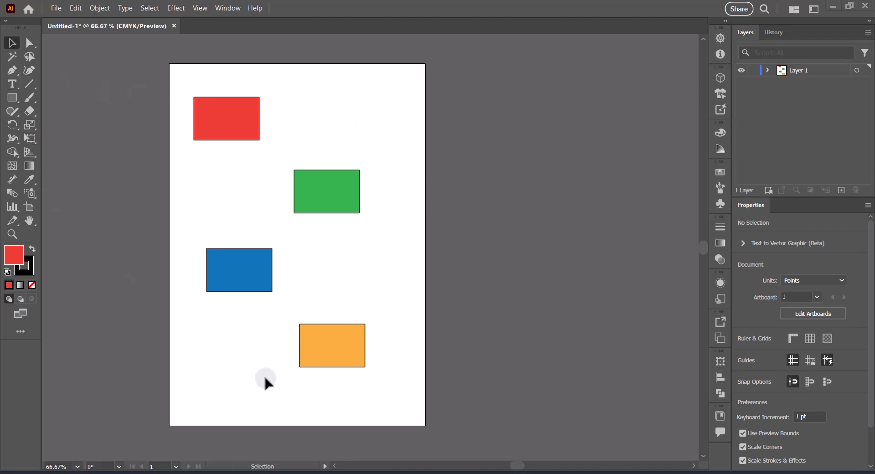
Expand Layer 1 to list its individual rectangles.
left_click(768, 70)
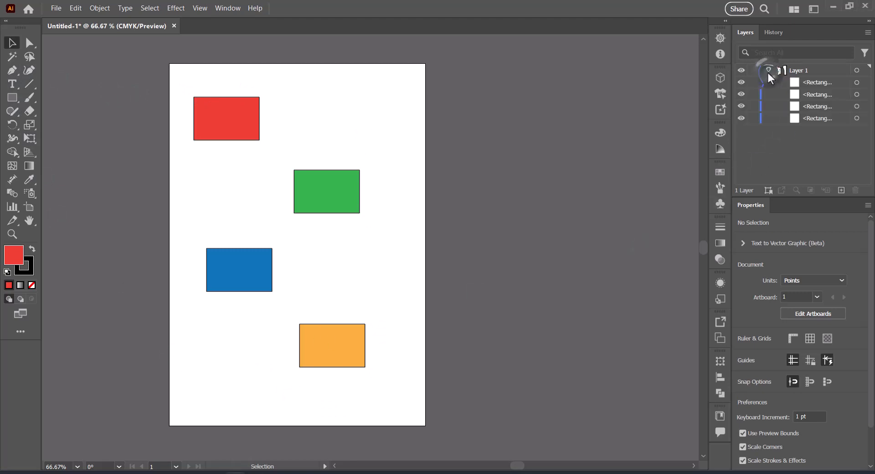
left_click(771, 192)
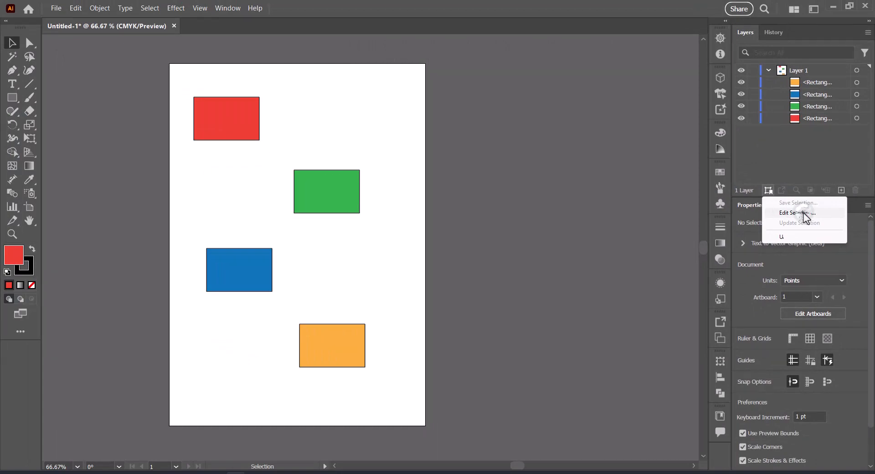
left_click(805, 213)
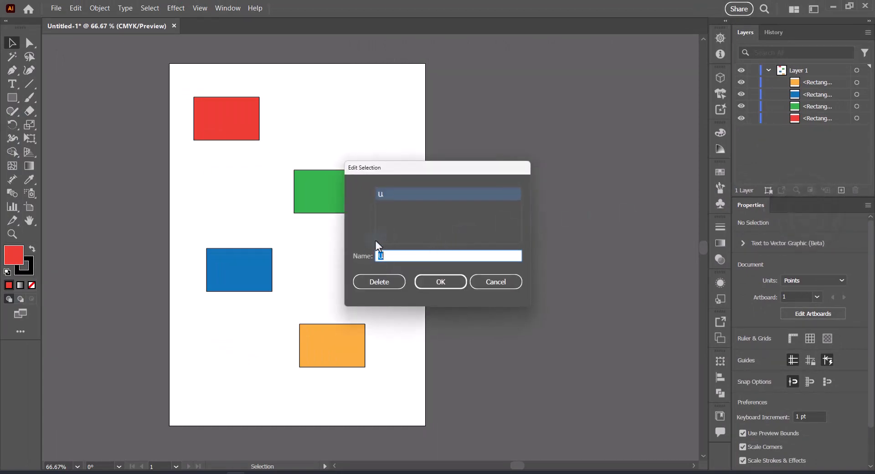
left_click(382, 281)
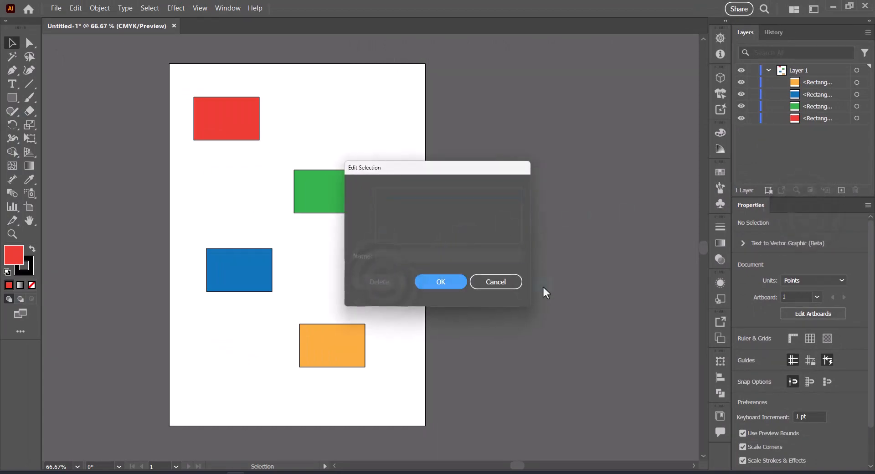
left_click(502, 284)
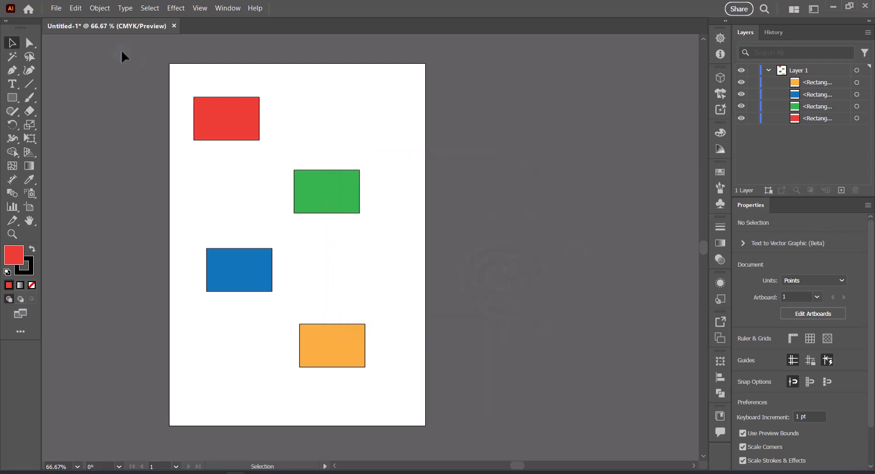
left_click(154, 9)
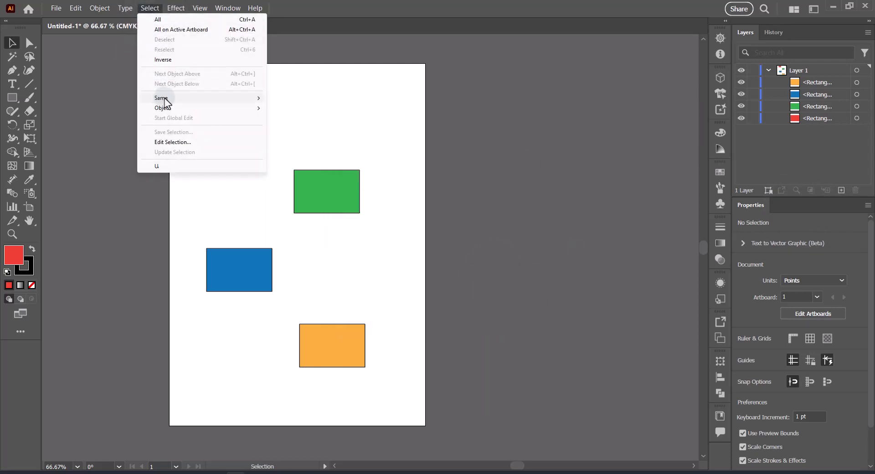
mouse_move(167, 99)
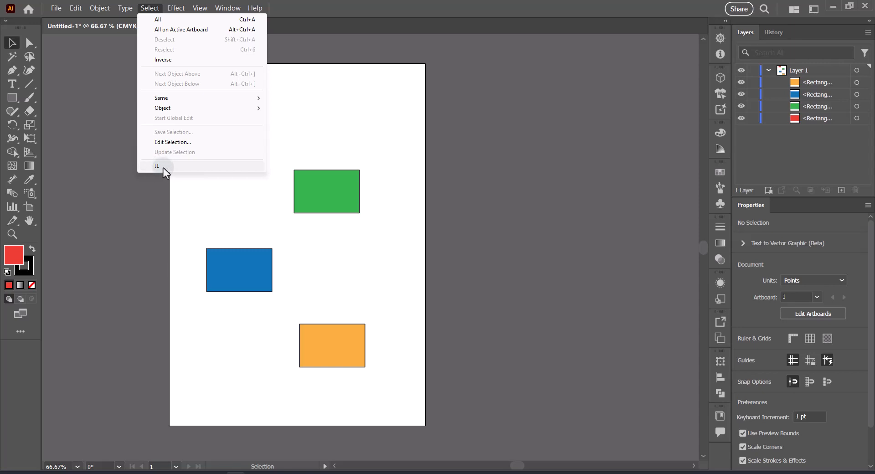
left_click(363, 3)
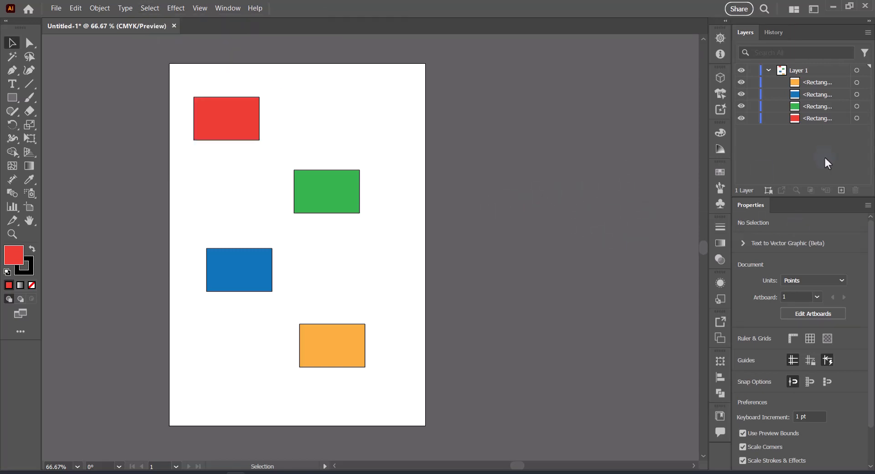
Save the red and blue rectangles as a selection named "1", and clear the current selection.
left_click(221, 116)
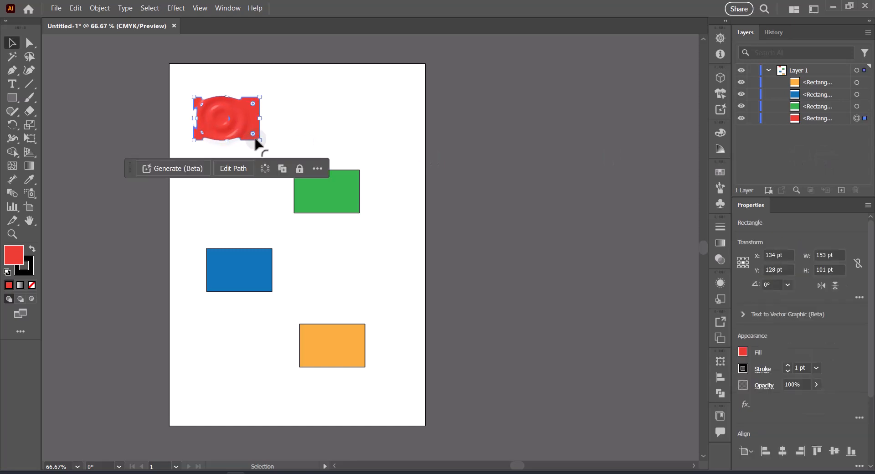
left_click(227, 276, "shift")
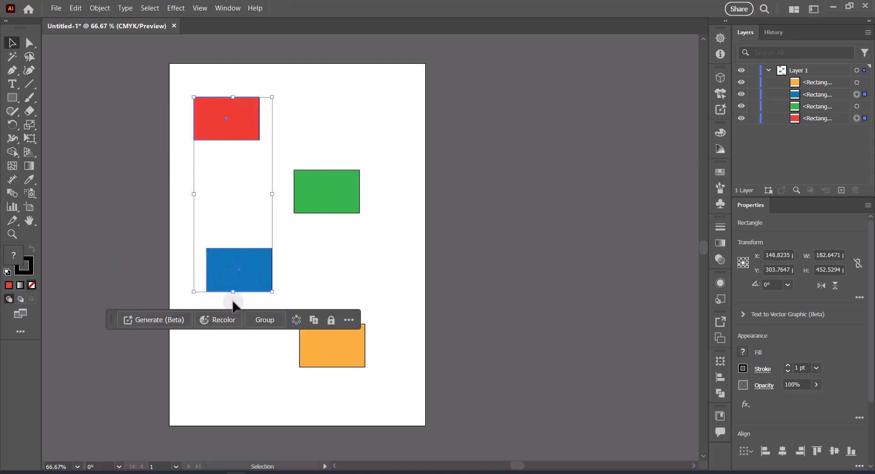
left_click(770, 191)
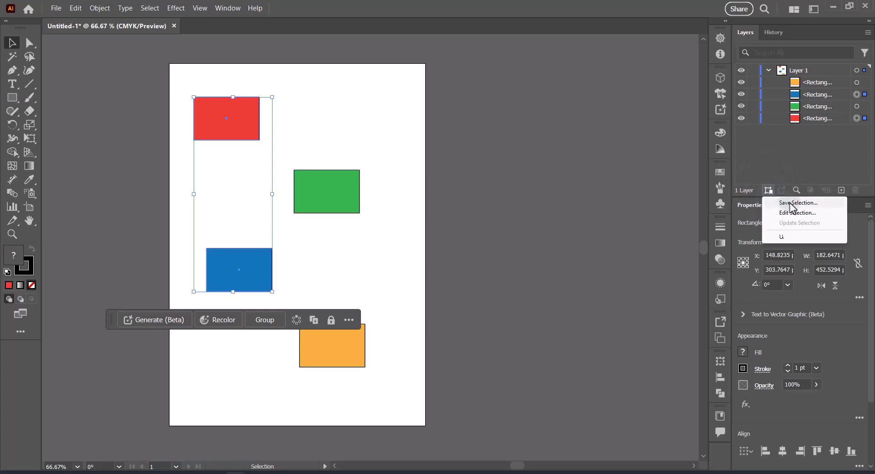
left_click(792, 203)
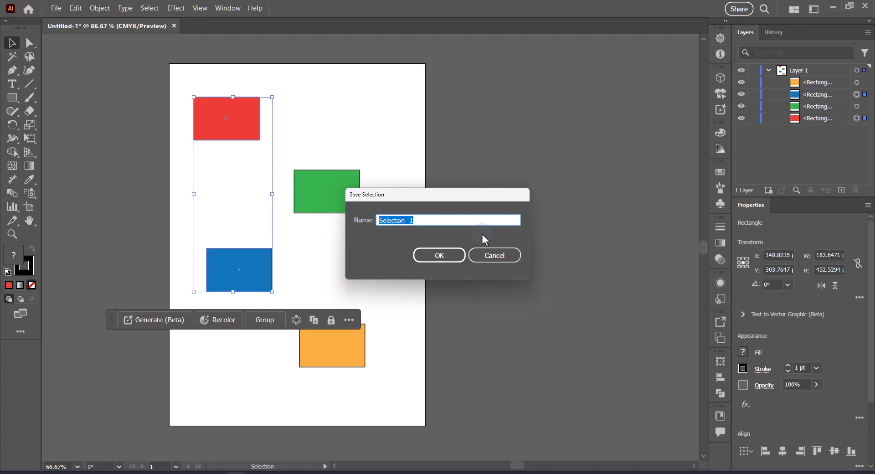
type("1")
left_click(441, 257)
left_click(456, 240)
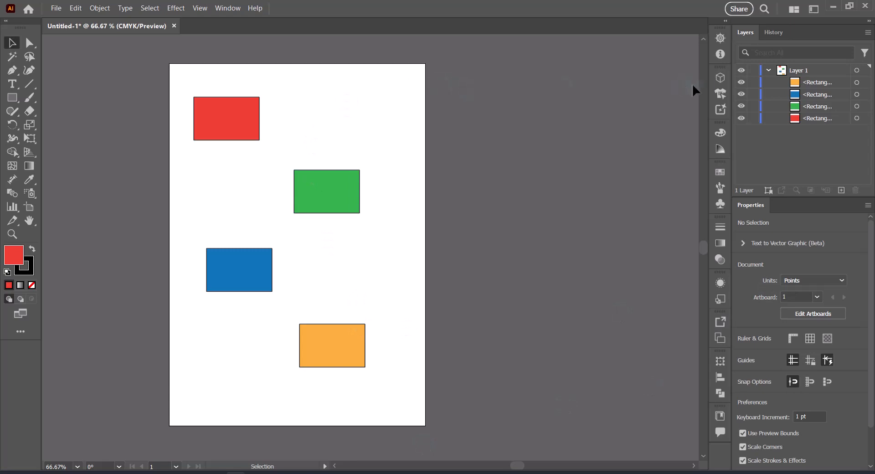
Recall the saved selection "1" and move its rectangles together about 8 pt right and 8 pt down.
left_click(768, 191)
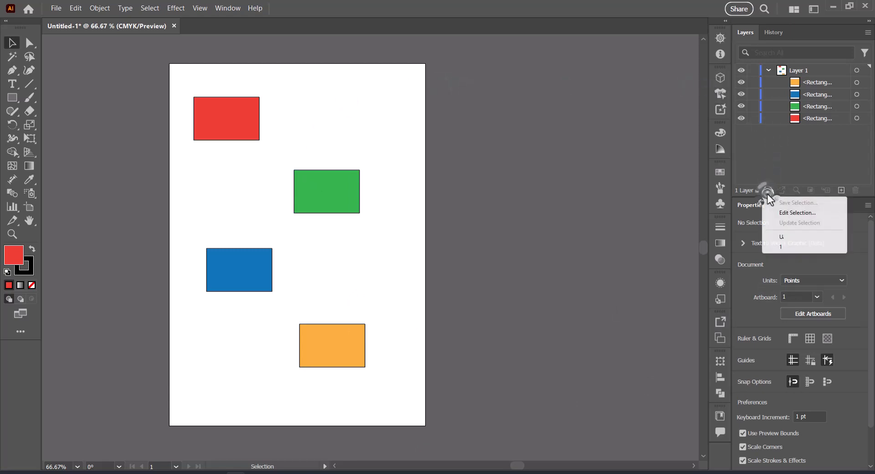
left_click(779, 247)
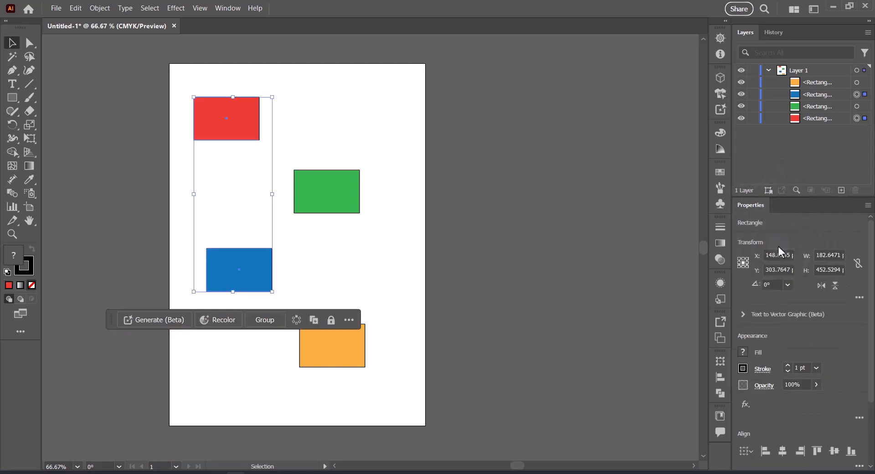
mouse_move(223, 118)
left_mouse_down()
mouse_move(337, 99)
mouse_move(374, 118)
mouse_move(258, 98)
mouse_move(231, 123)
left_mouse_up()
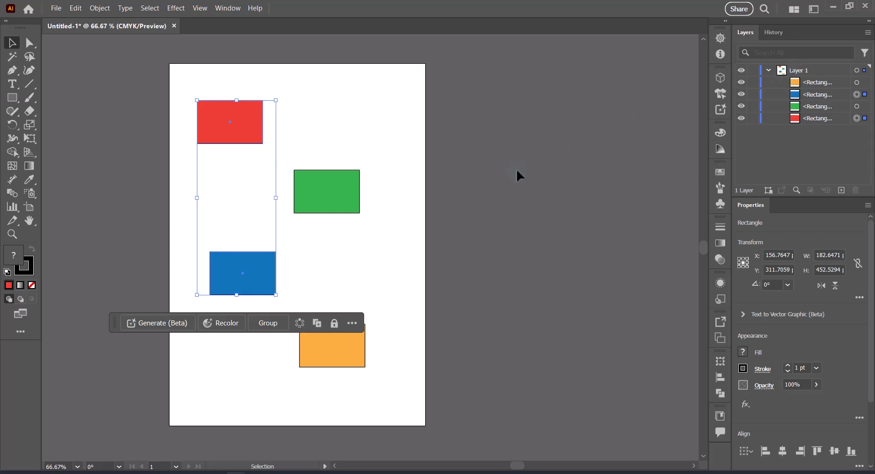
Add a new layer above Layer 1 and deselect the rectangles.
left_click(804, 72)
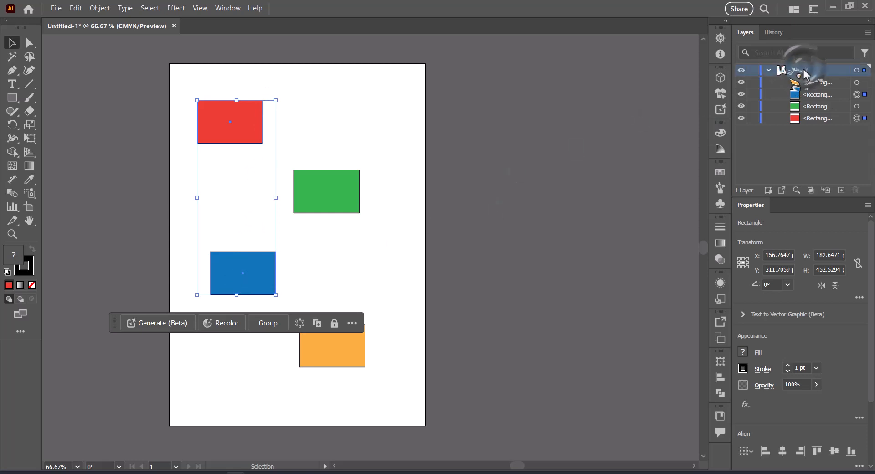
key("alt")
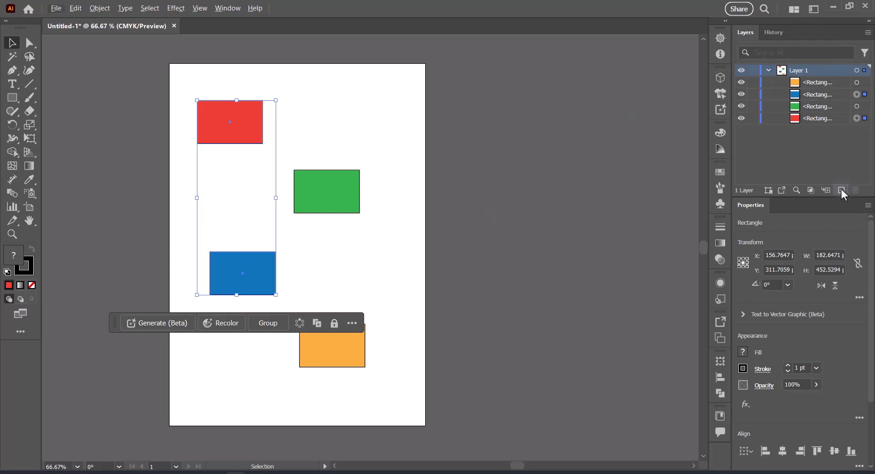
left_click(842, 190)
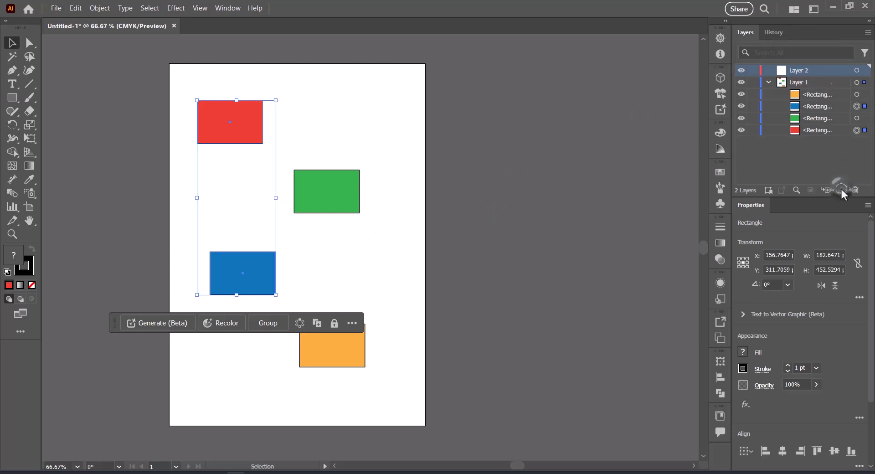
left_click(369, 287)
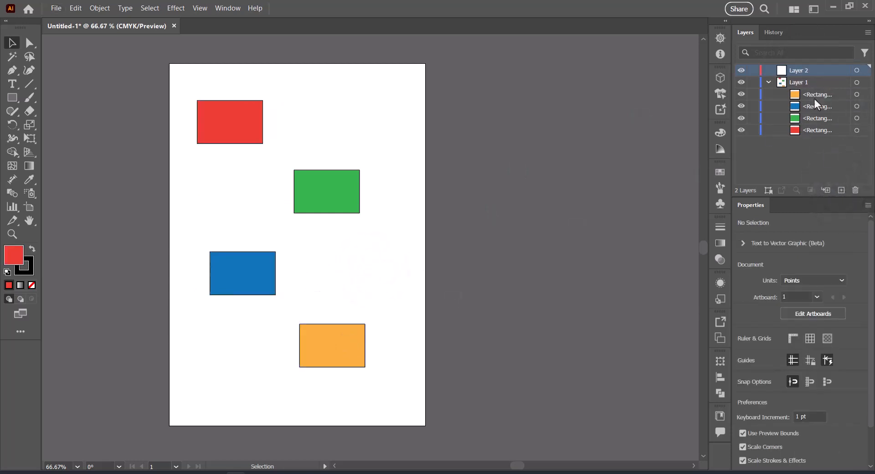
Move the orange rectangle from Layer 1 into Layer 2 and expand Layer 2 to show its contents.
left_click_drag(815, 99, 806, 70)
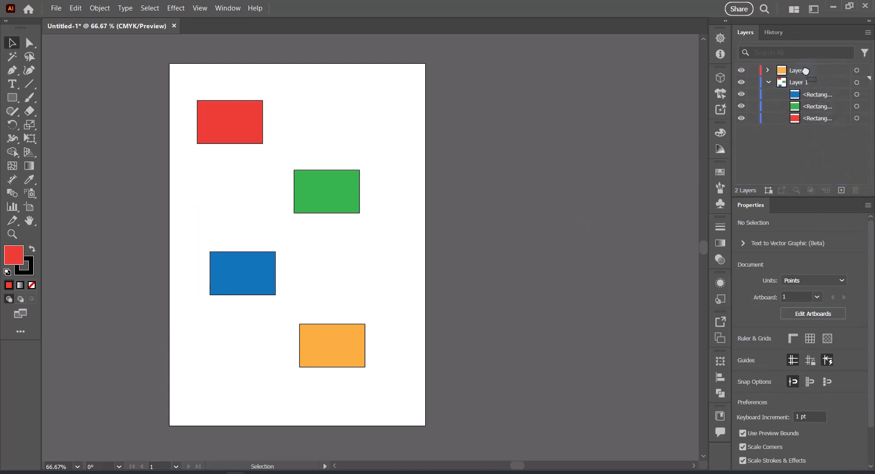
left_click(769, 70)
left_click(400, 283)
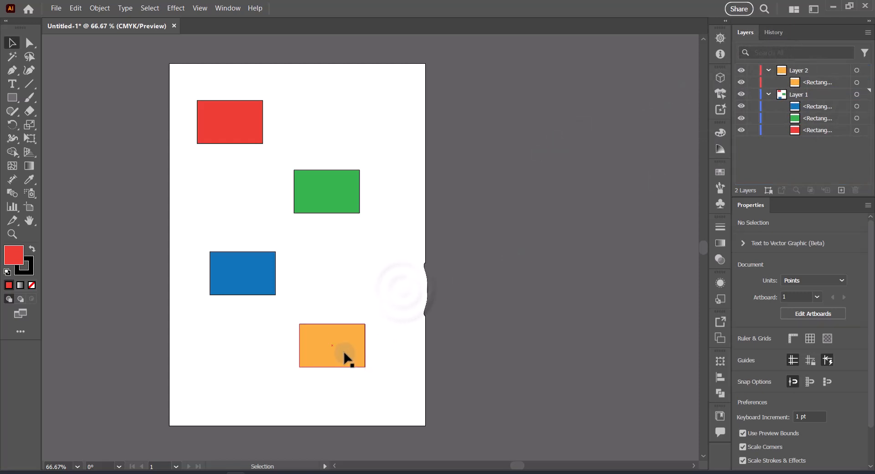
Save the orange and red rectangles from both layers as a selection named "2", and deselect them.
left_click(346, 358)
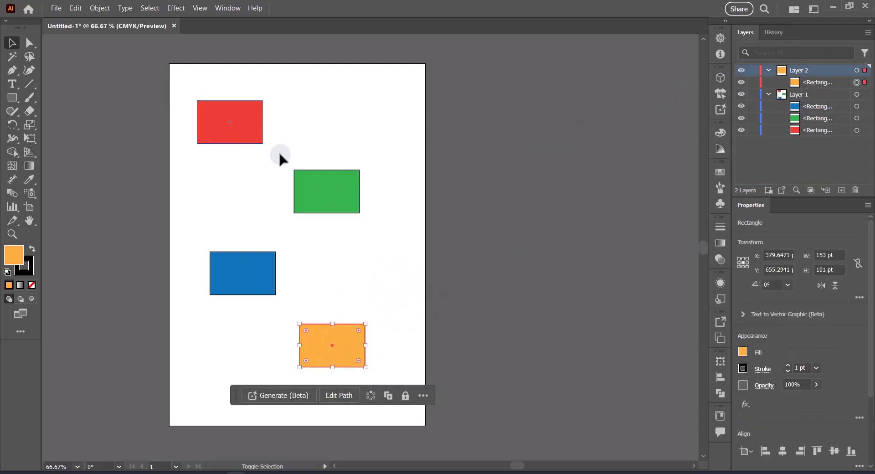
left_click(248, 135, "shift")
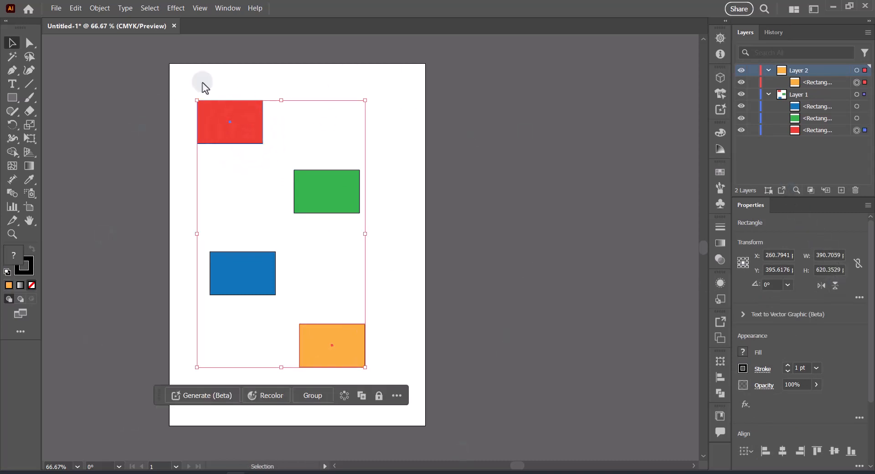
left_click(149, 9)
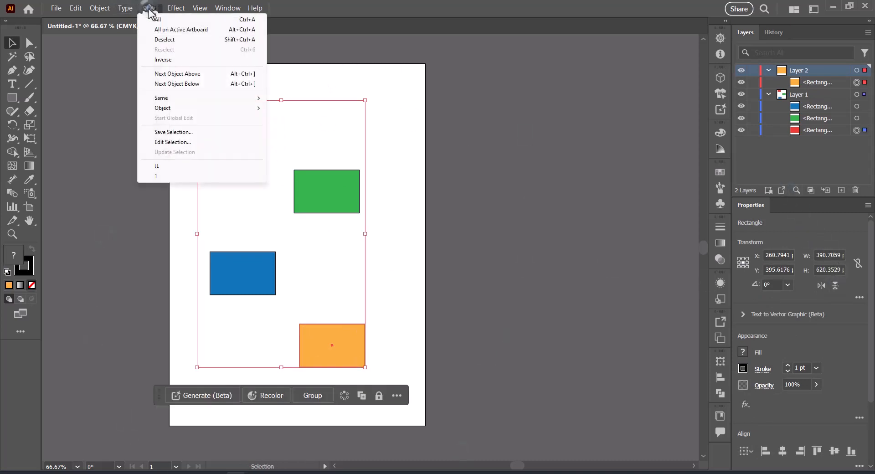
left_click(162, 132)
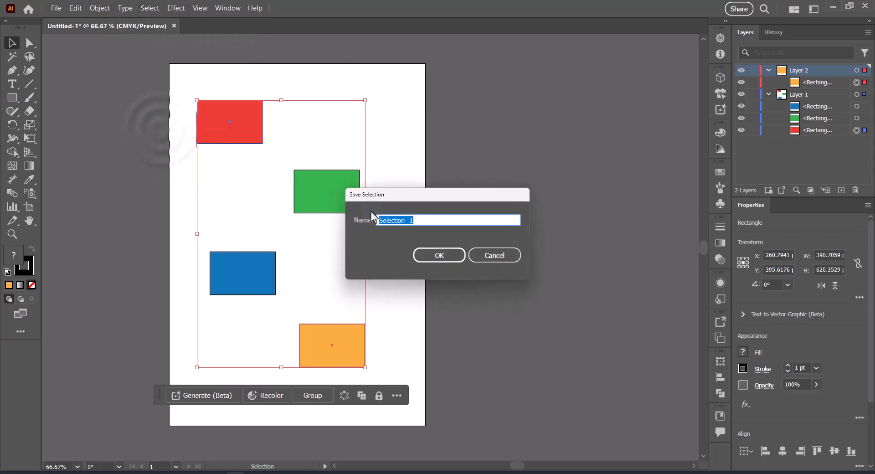
type("2")
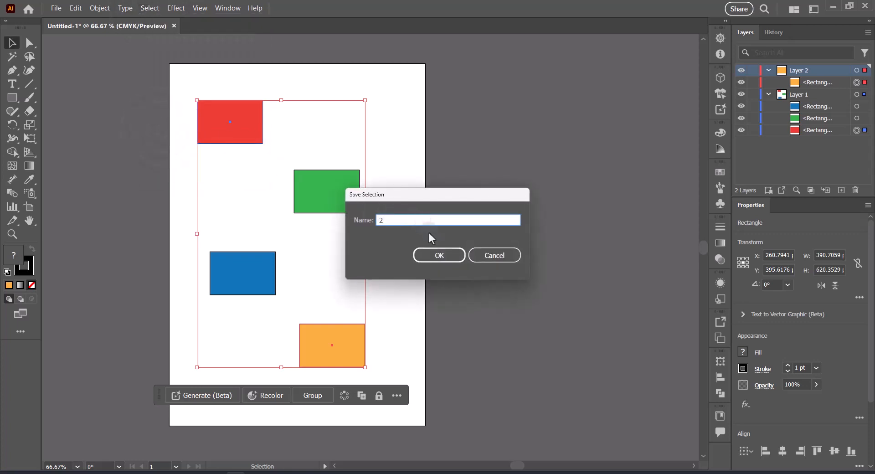
left_click(442, 259)
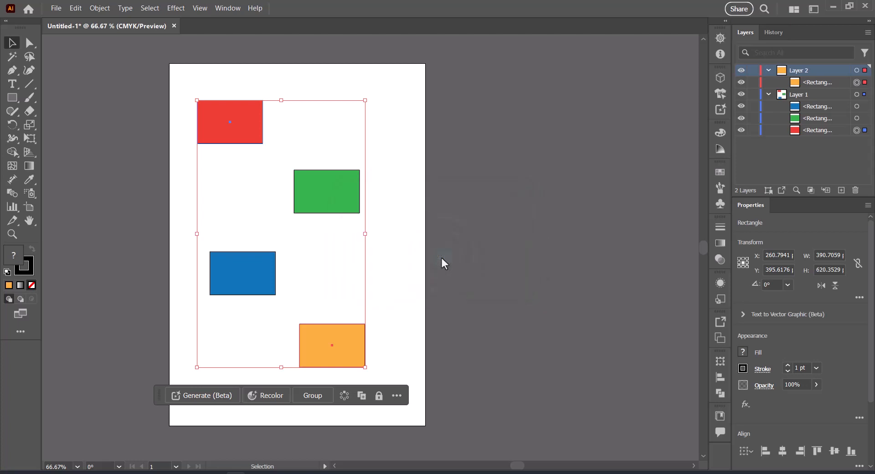
left_click(329, 251)
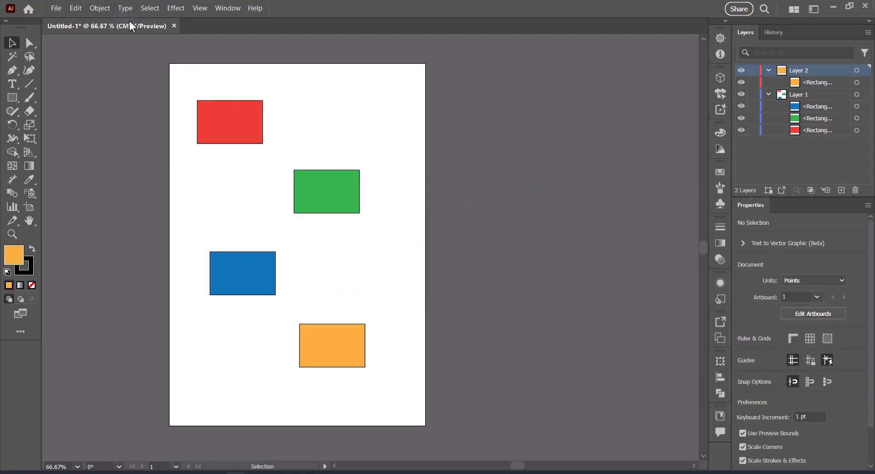
Recall the saved selection "2", move its rectangles together about 4 pt left and 25 pt down, and deselect them.
left_click(149, 8)
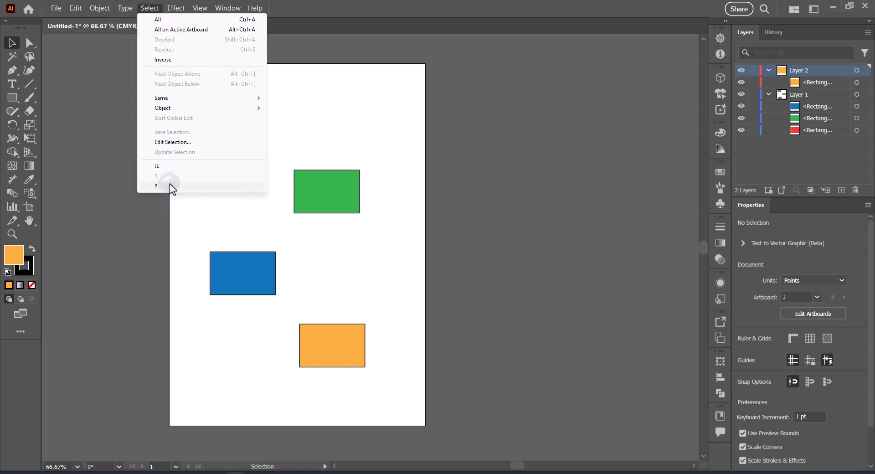
left_click(169, 186)
mouse_move(327, 350)
left_mouse_down()
mouse_move(392, 307)
mouse_move(291, 364)
mouse_move(399, 295)
mouse_move(335, 364)
mouse_move(338, 351)
mouse_move(396, 325)
mouse_move(329, 358)
left_mouse_up()
left_click(587, 237)
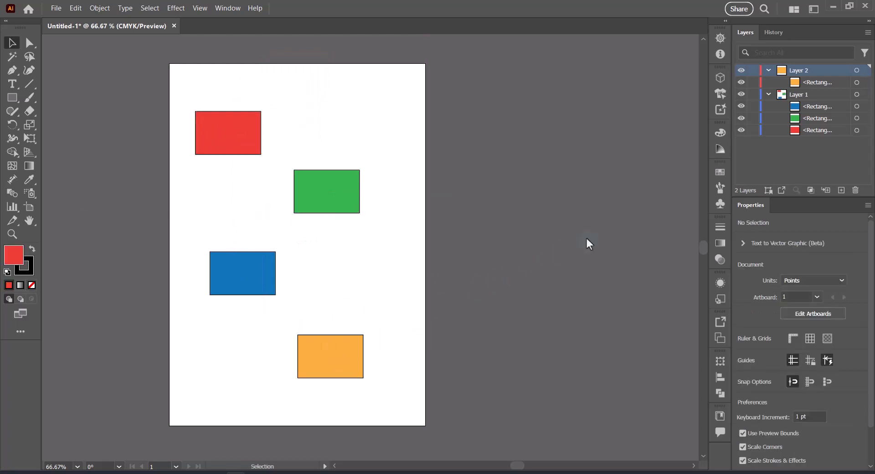
Recall the saved selection "2" and remove the orange rectangle from the active selection, keeping only the red one.
left_click(237, 133)
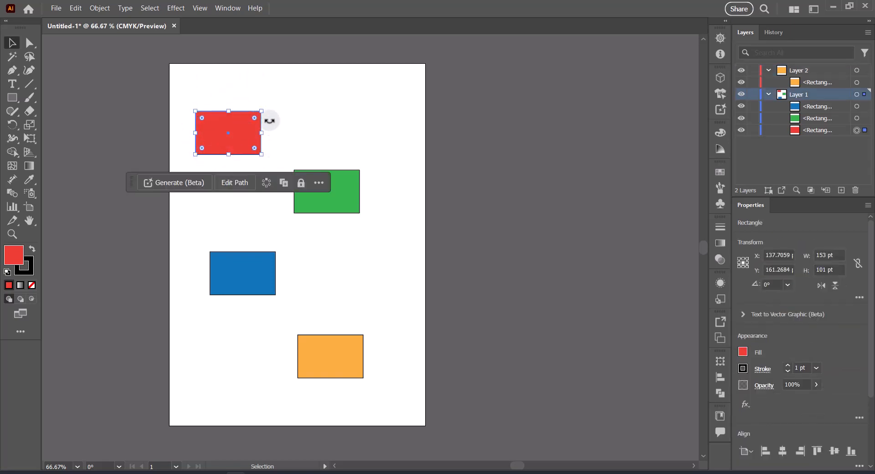
left_click(772, 194)
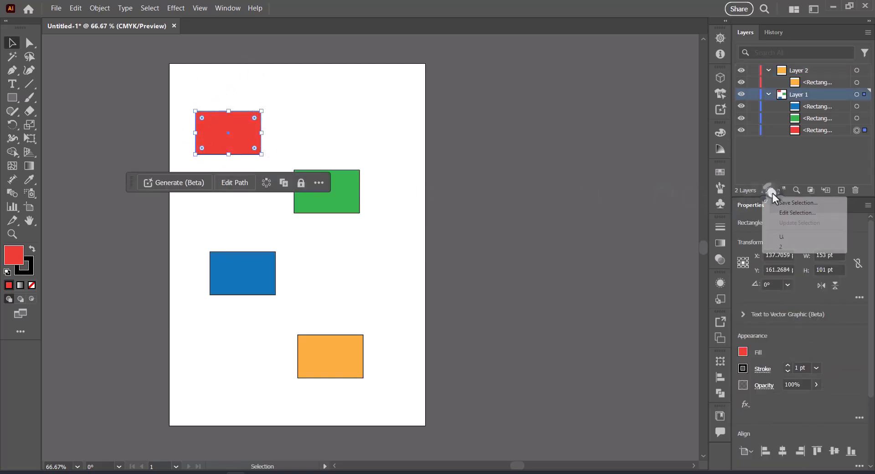
left_click(792, 245)
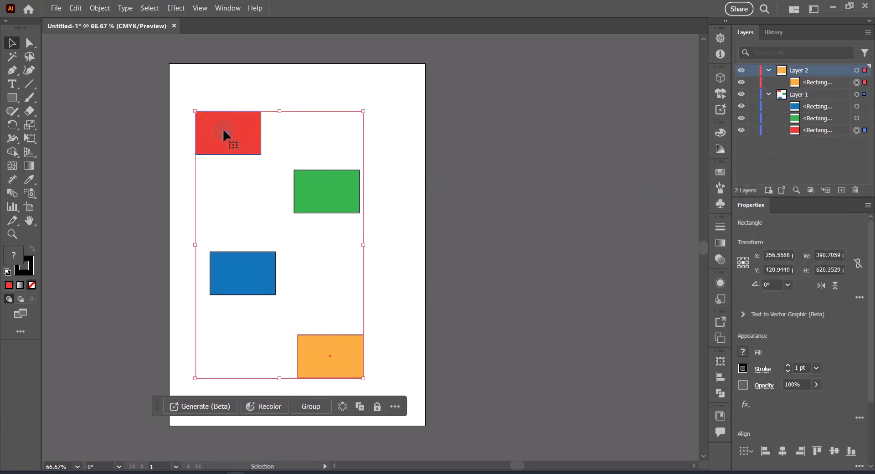
left_click(339, 356, "shift")
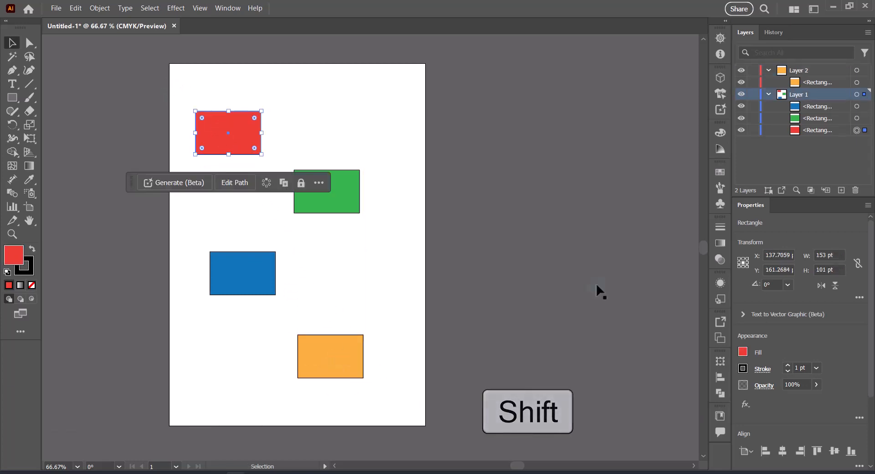
Update the saved selection "2" so it stores only the red rectangle, and deselect it.
left_click(770, 191)
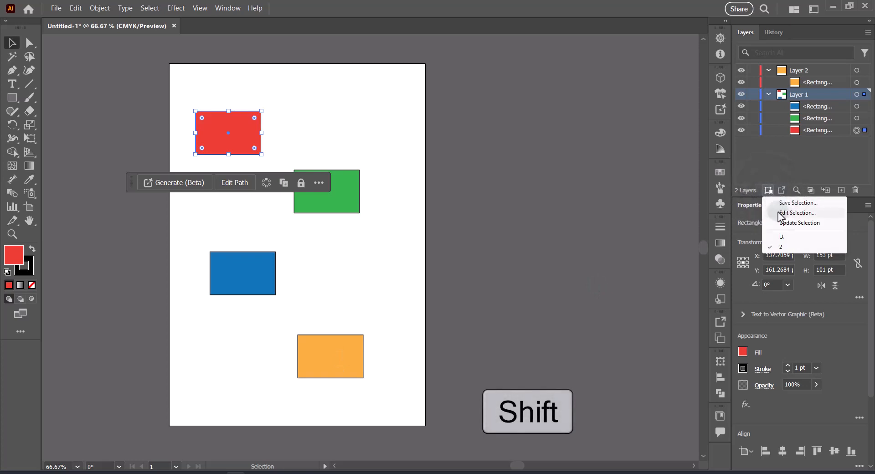
left_click(797, 222)
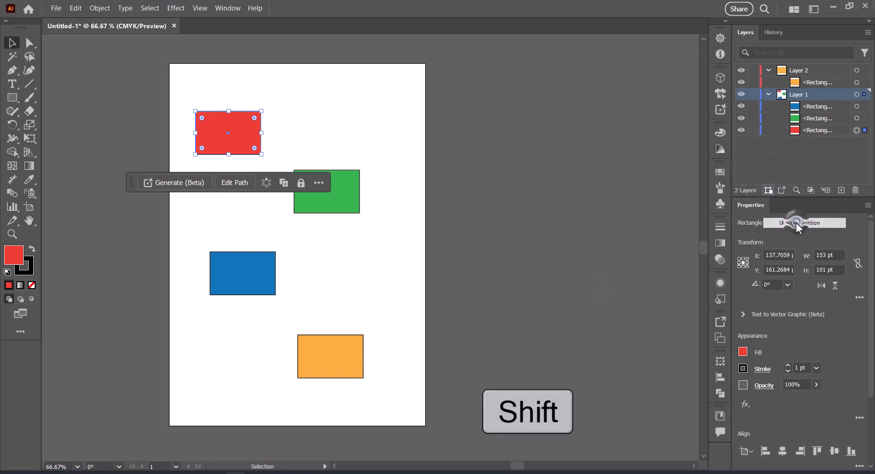
left_click(398, 155)
Recall the saved selection "2", add the green and blue rectangles, update the saved selection with all three, and deselect them.
left_click(770, 191)
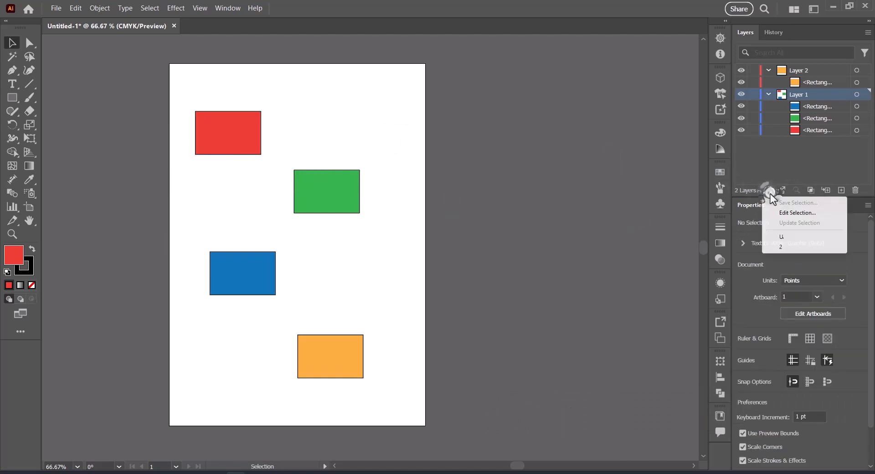
left_click(778, 245)
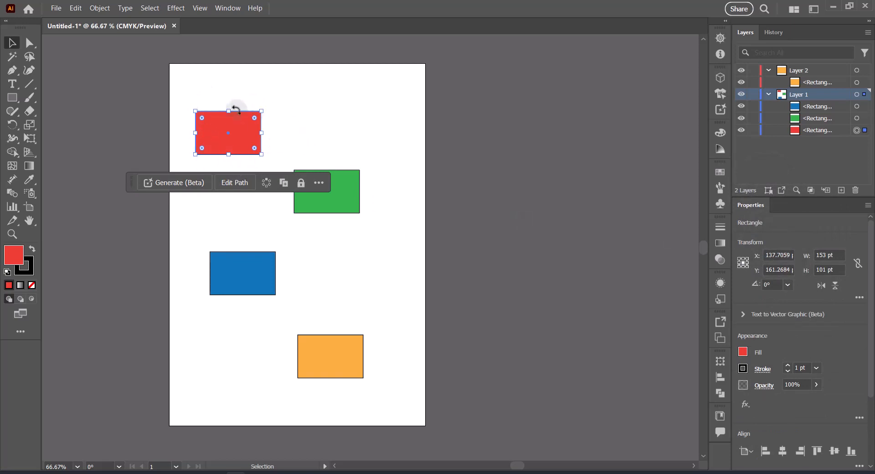
left_click(346, 209, "shift")
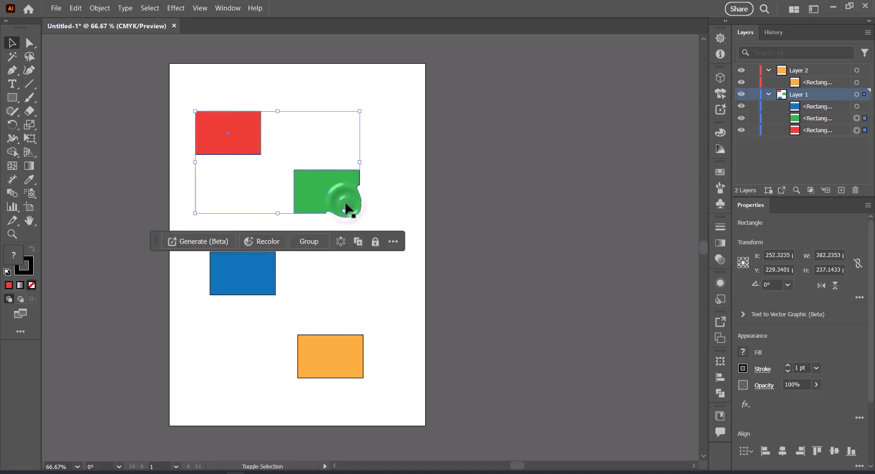
left_click(254, 279, "shift")
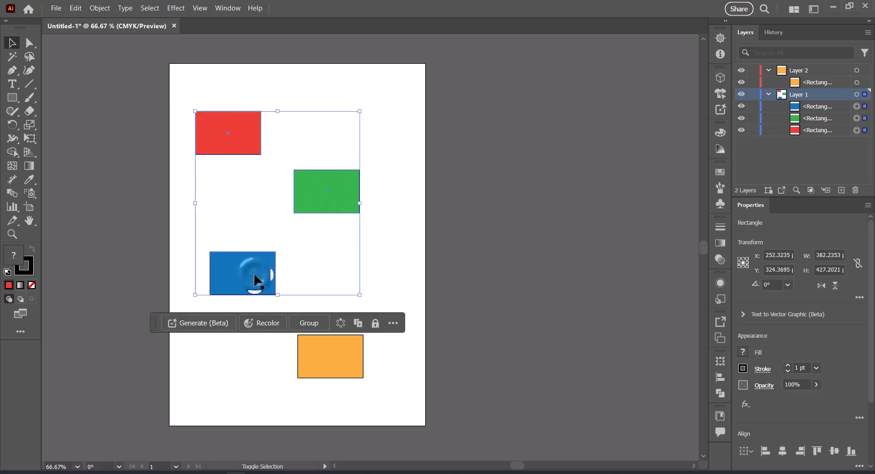
left_click(769, 190)
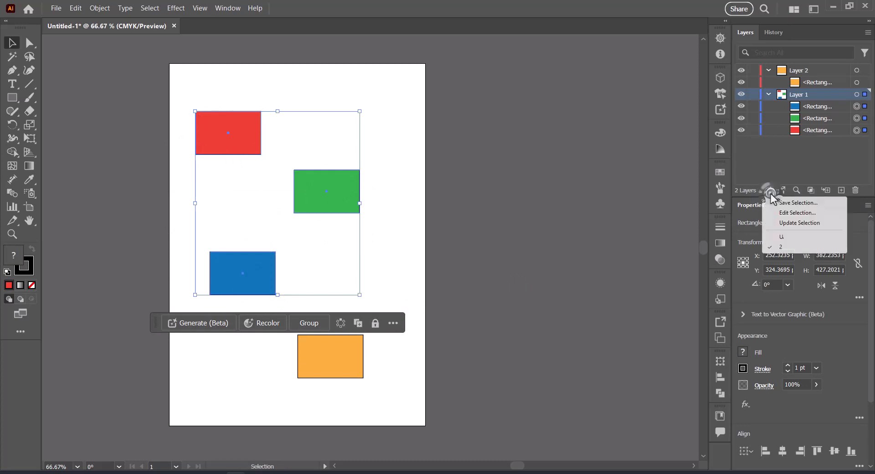
left_click(795, 223)
left_click(397, 212)
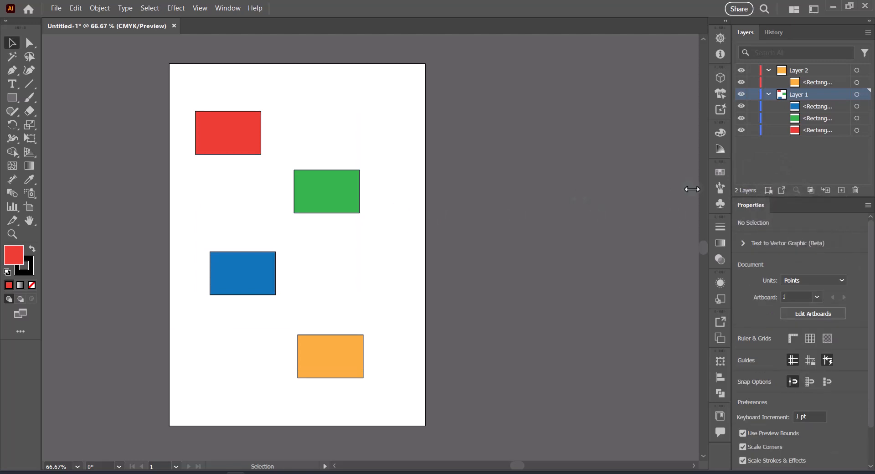
Recall the saved selection "2", move its three rectangles together about 83 pt right and 5 pt down, and deselect them.
left_click(770, 190)
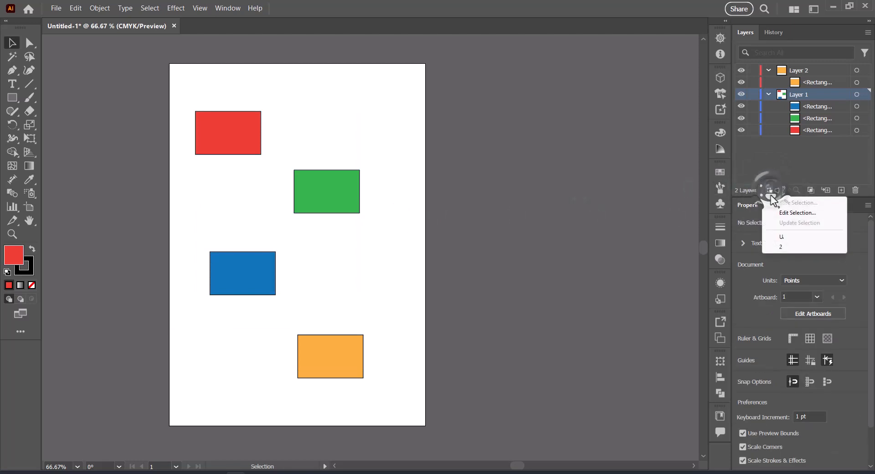
left_click(784, 248)
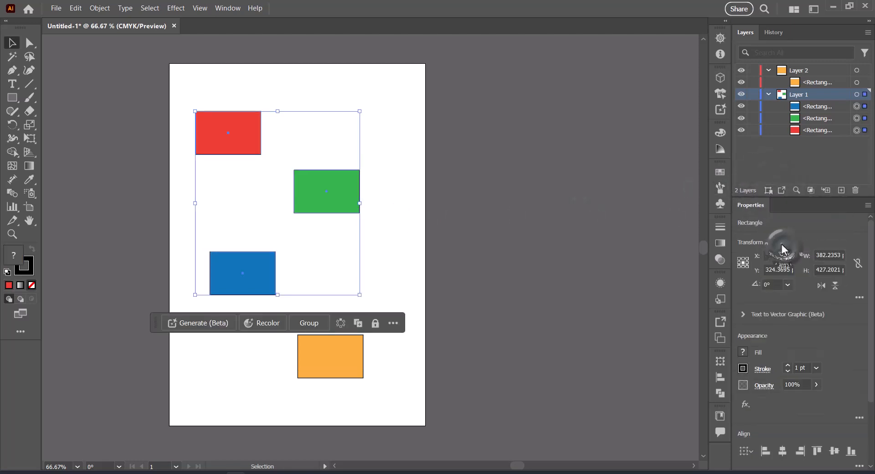
left_click_drag(341, 192, 378, 201)
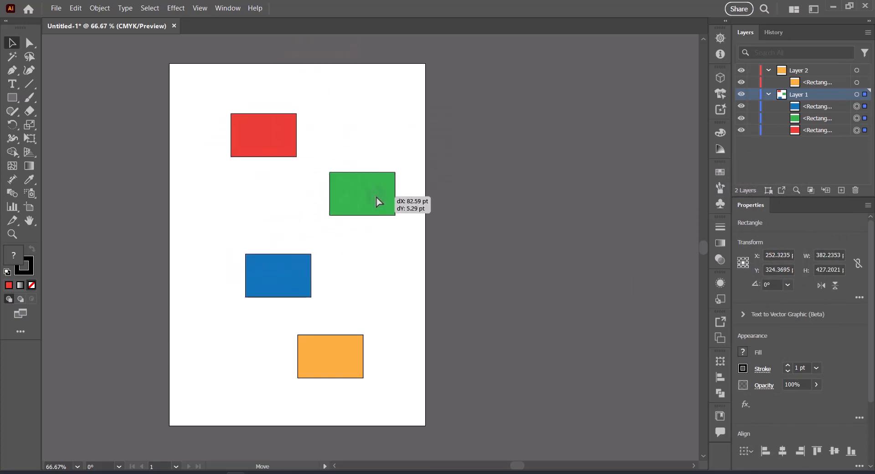
left_click(153, 7)
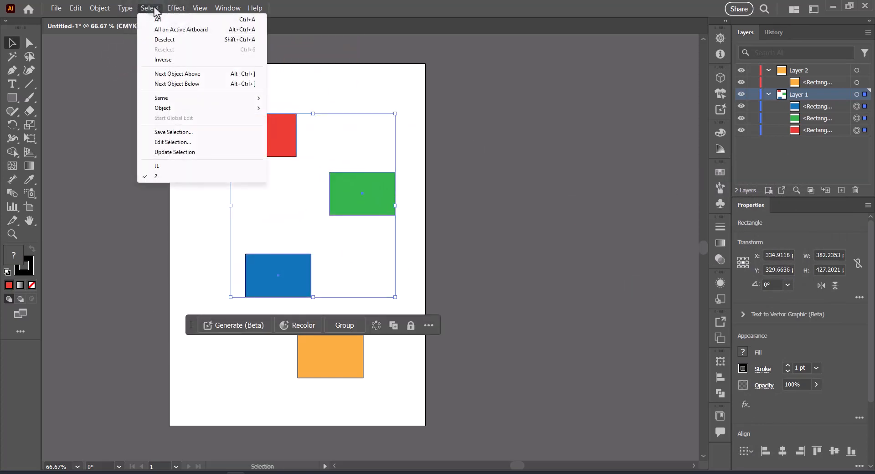
mouse_move(125, 8)
left_click(379, 102)
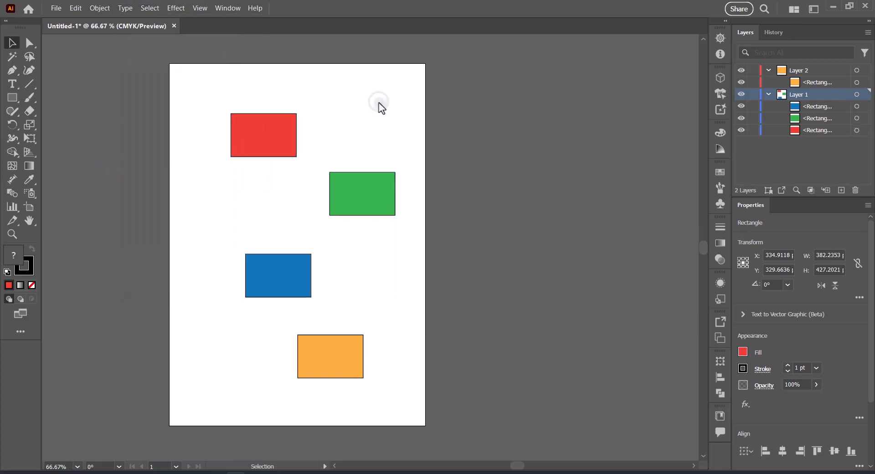
Select the red rectangle alone, and replace that selection by recalling the saved selection "2".
right_click(374, 205)
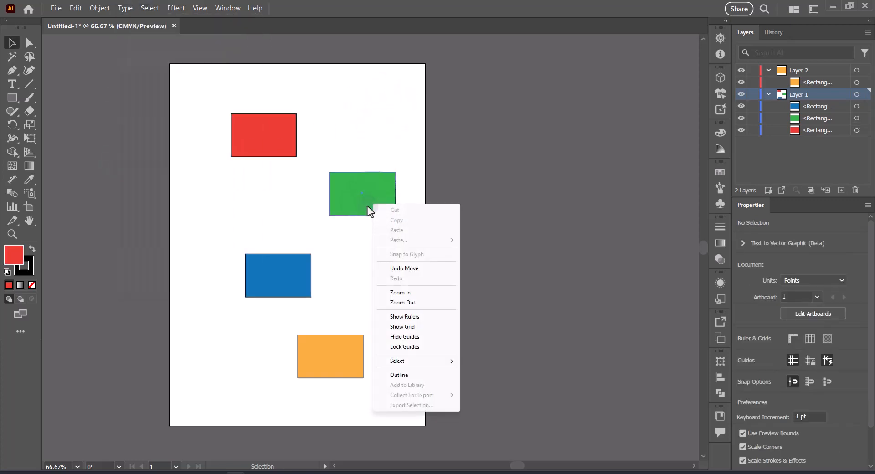
left_click_drag(204, 76, 317, 147)
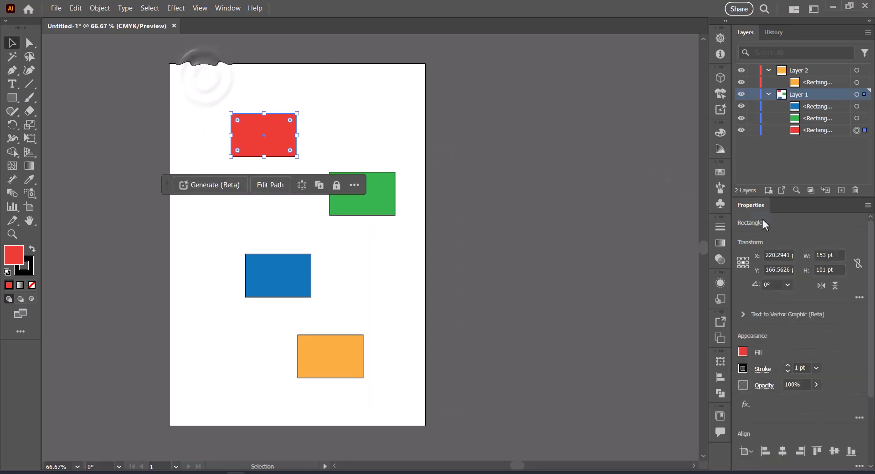
left_click(770, 190)
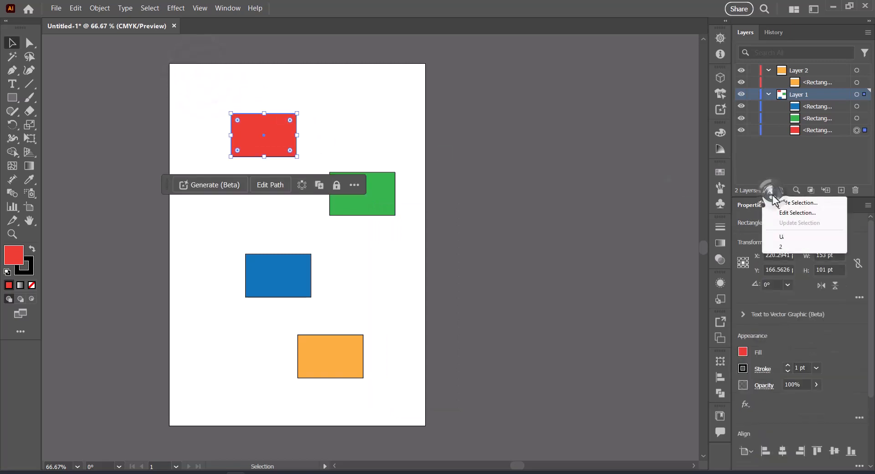
left_click(782, 253)
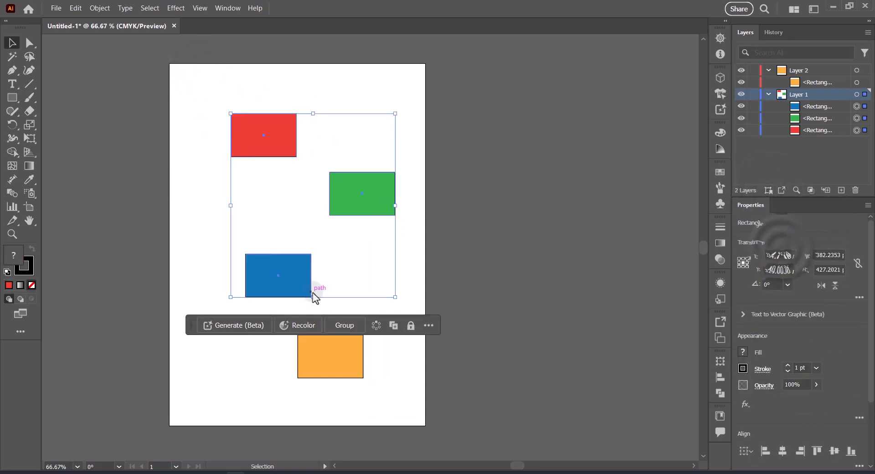
Open the export settings for the selected rectangles, try the None and Custom file prefixes, and cancel the export.
right_click(372, 205)
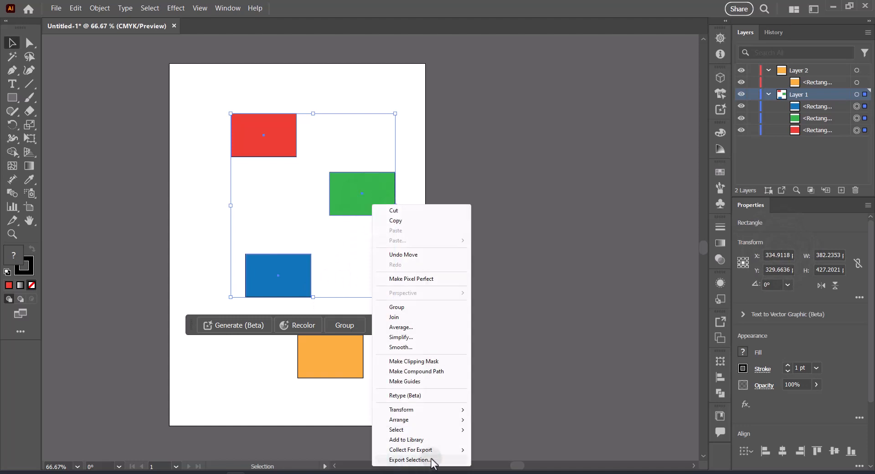
left_click(420, 460)
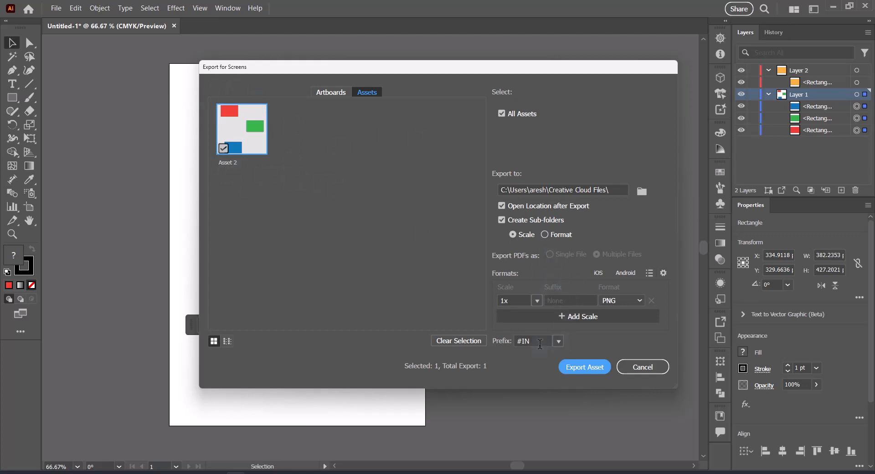
left_click(559, 342)
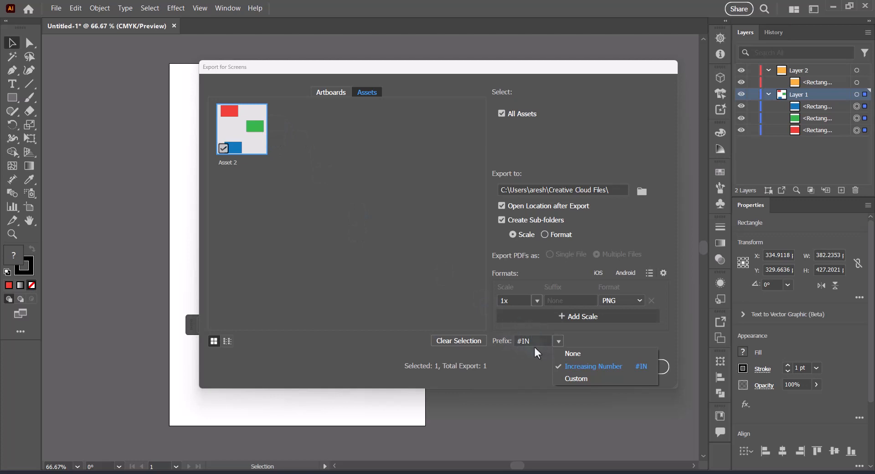
left_click(575, 354)
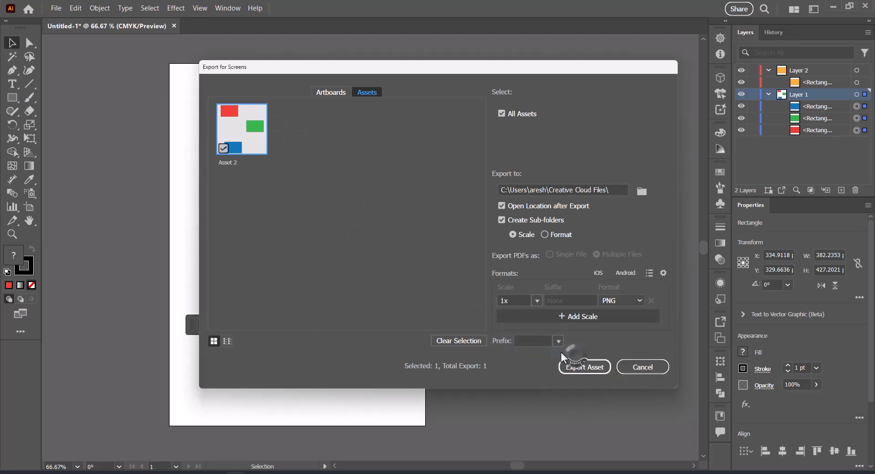
left_click(559, 342)
left_click(573, 382)
left_click(529, 342)
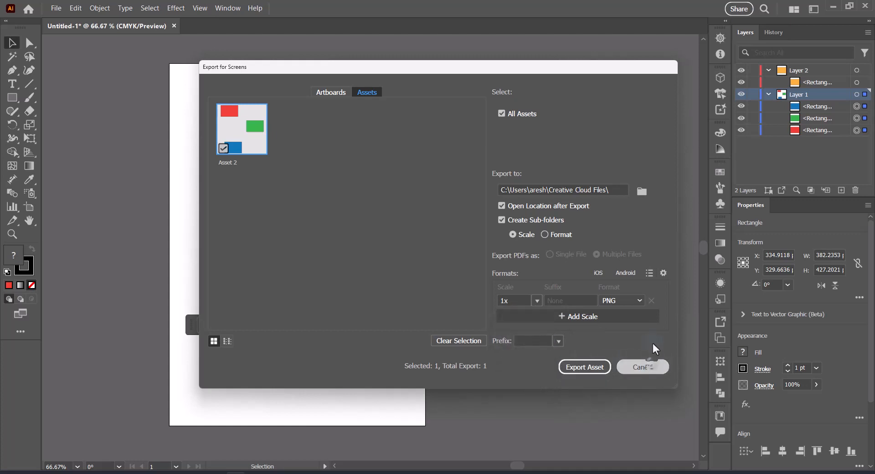
left_click(652, 368)
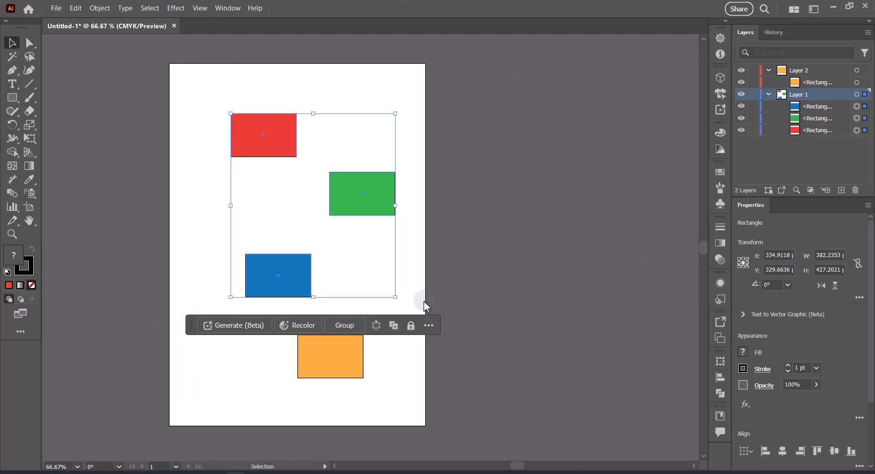